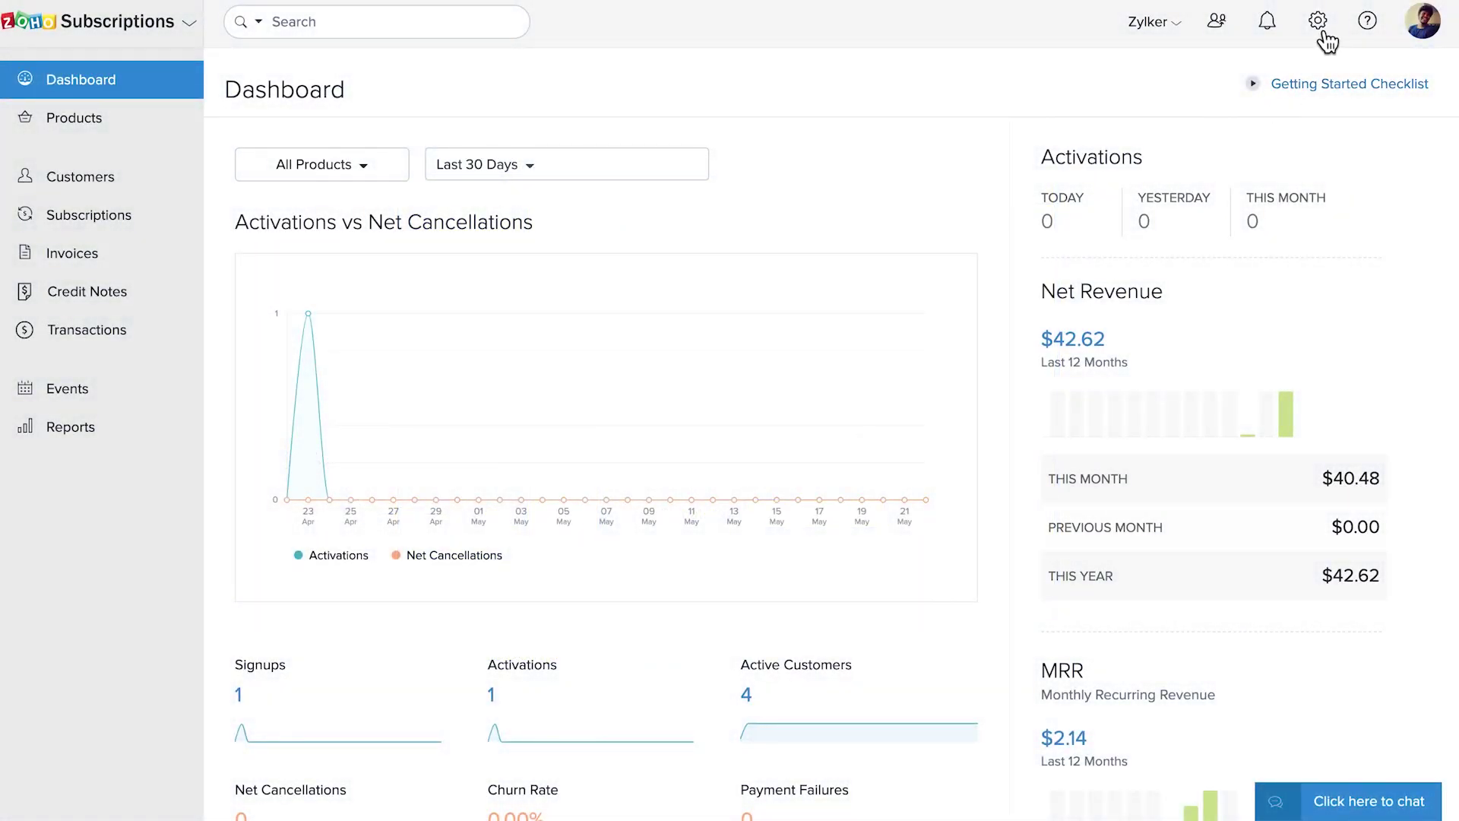
Step: Go to Settings and then the Web Tabs page, which shows no web tabs yet
left_click(1317, 21)
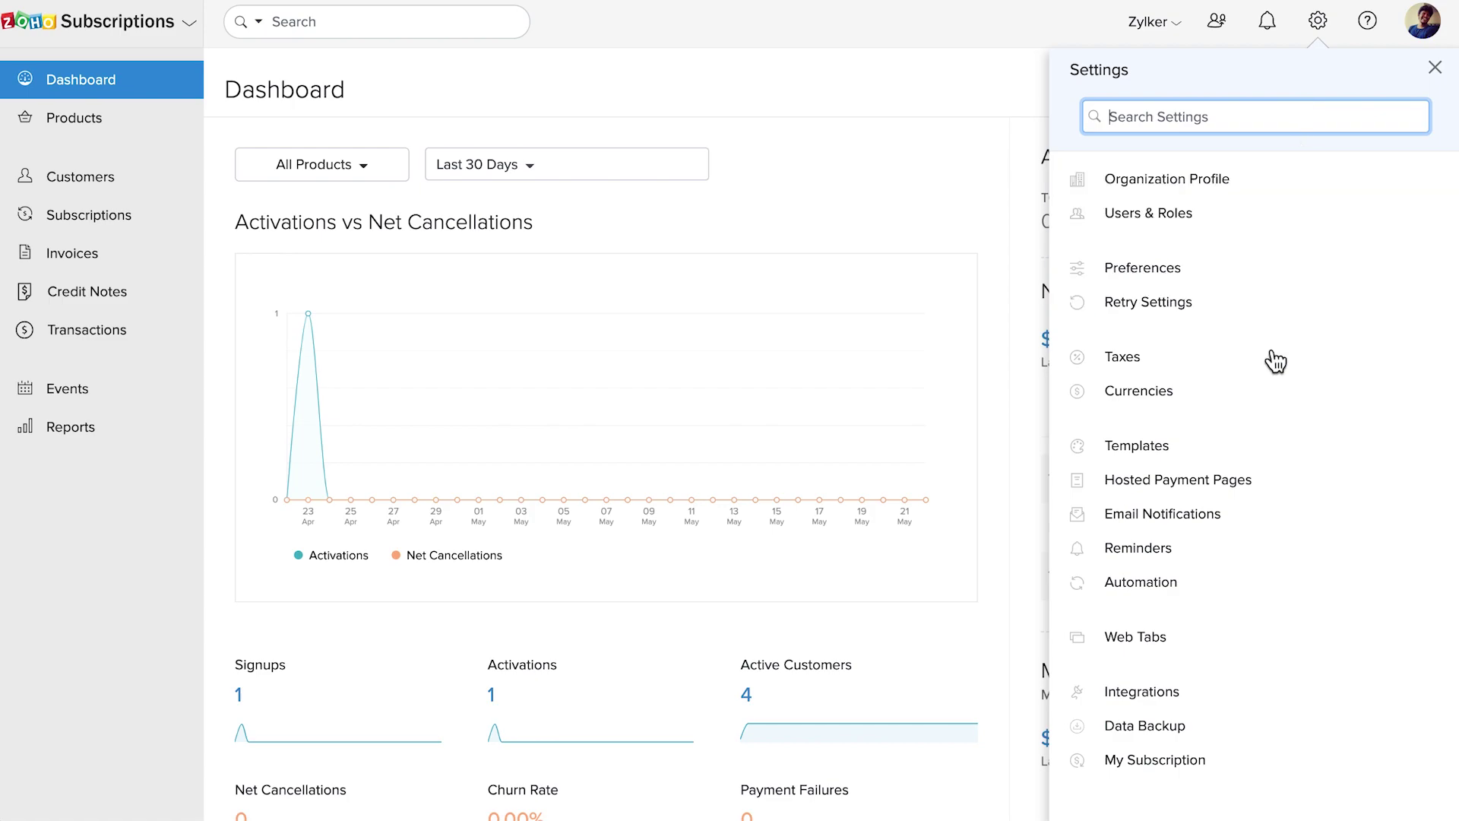
left_click(1219, 650)
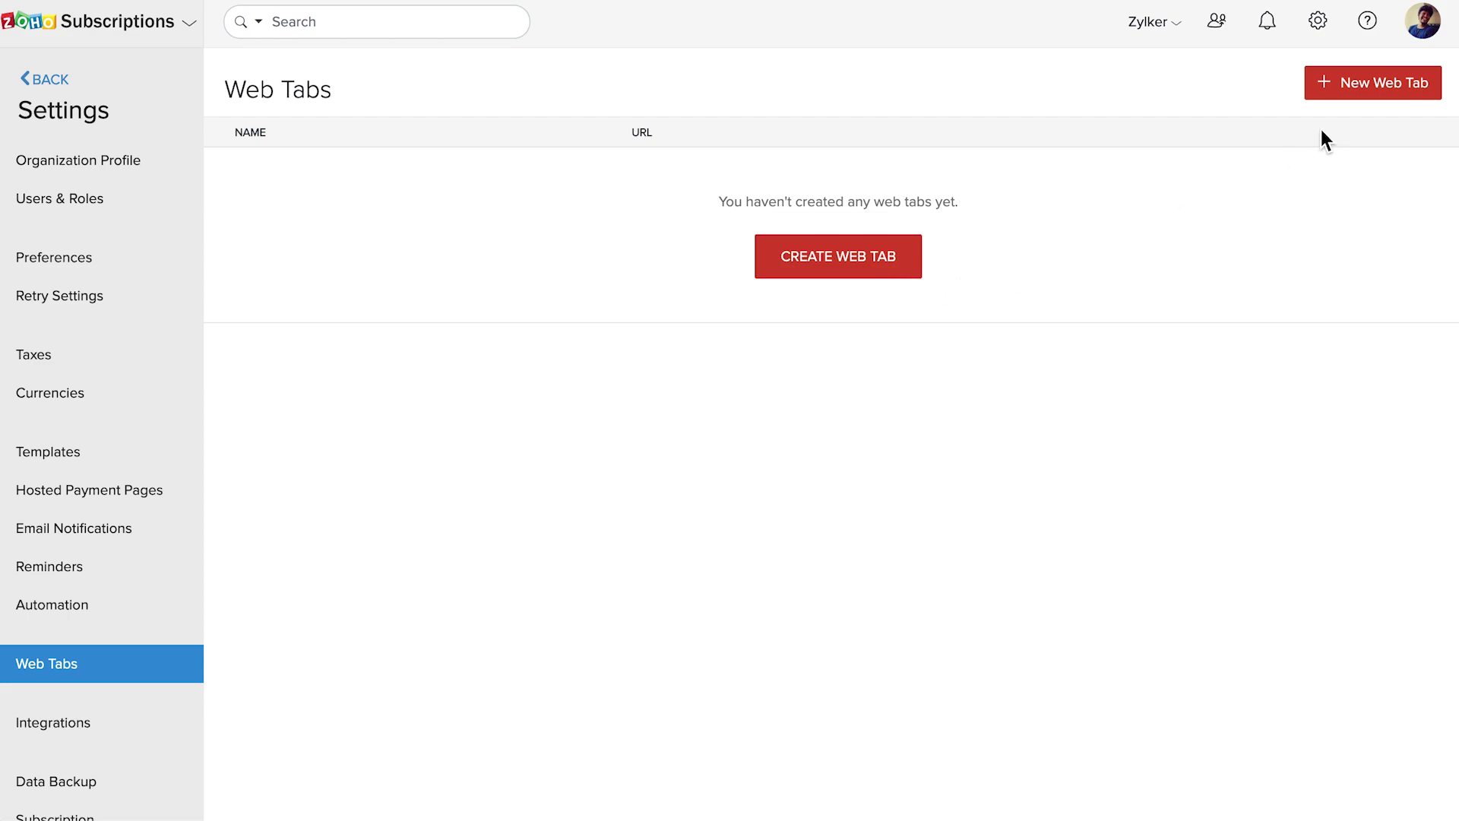
Step: Start a new web tab named Zoho Creator with the pasted creator.zohopublic.com form URL
left_click(1365, 101)
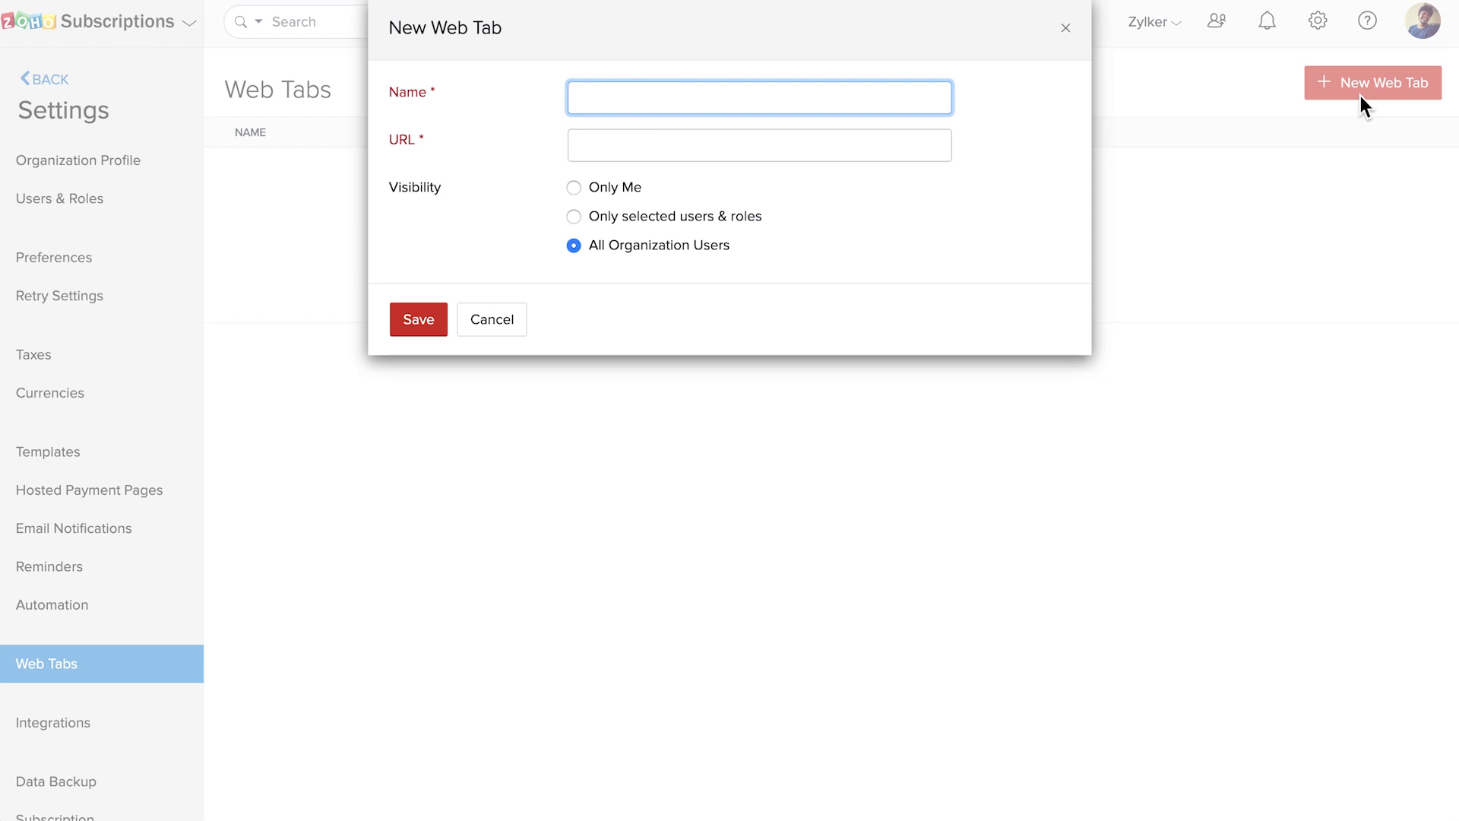
left_click(725, 101)
type("Zoho Creator")
left_click(633, 146)
key("ctrl+v")
key("ctrl+a")
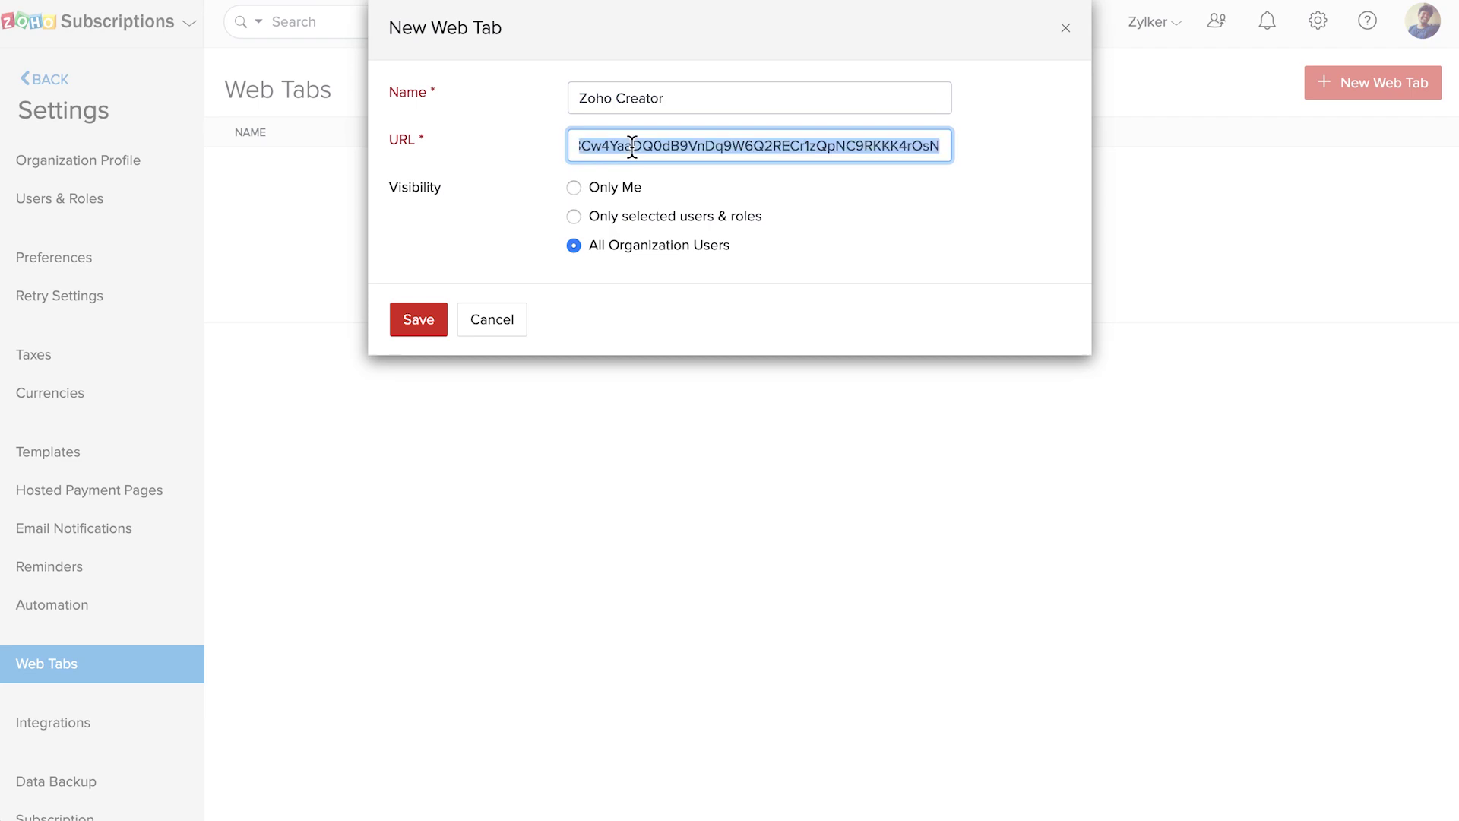
key("Home")
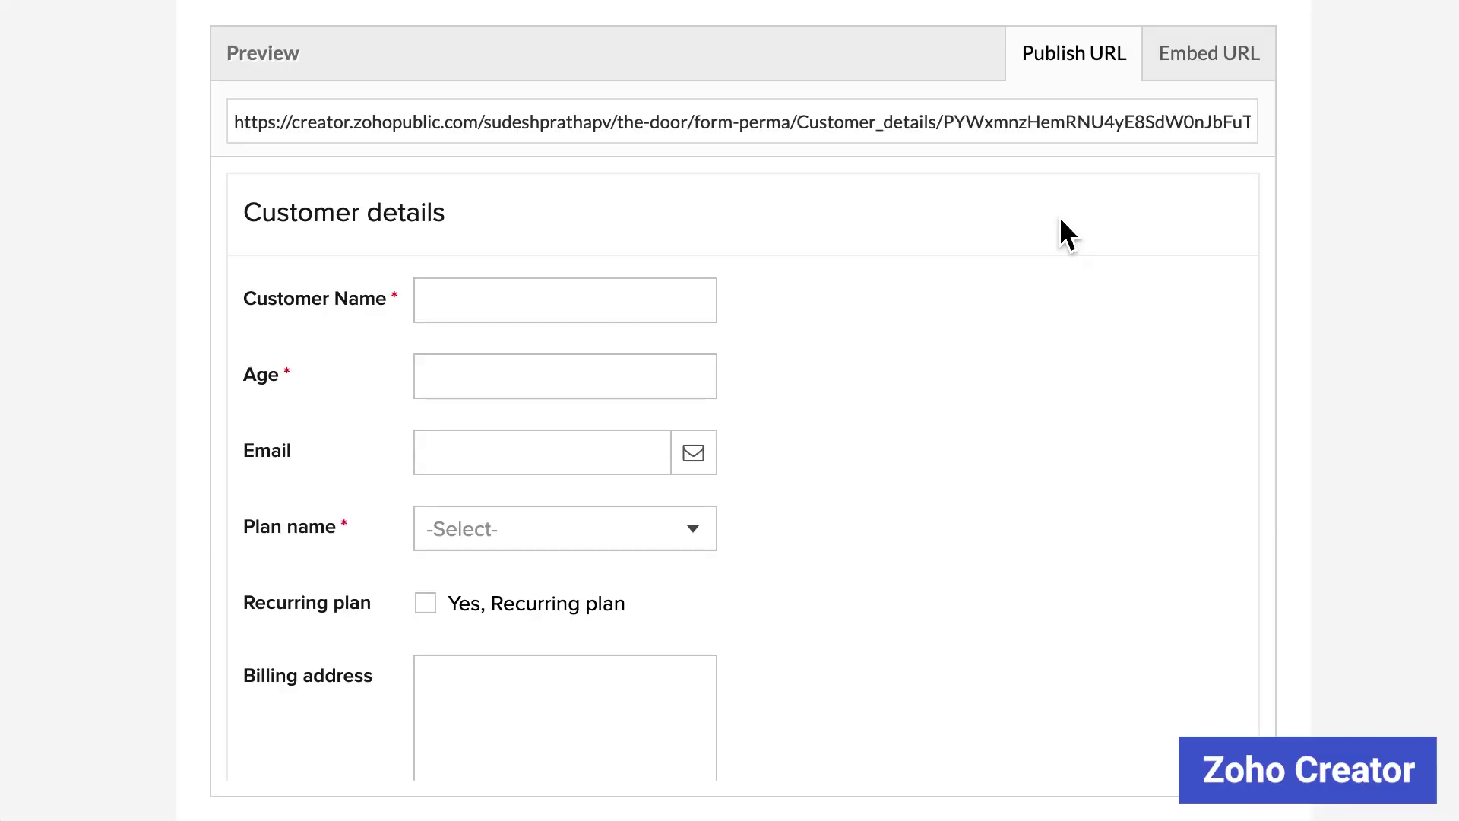
left_click(1225, 74)
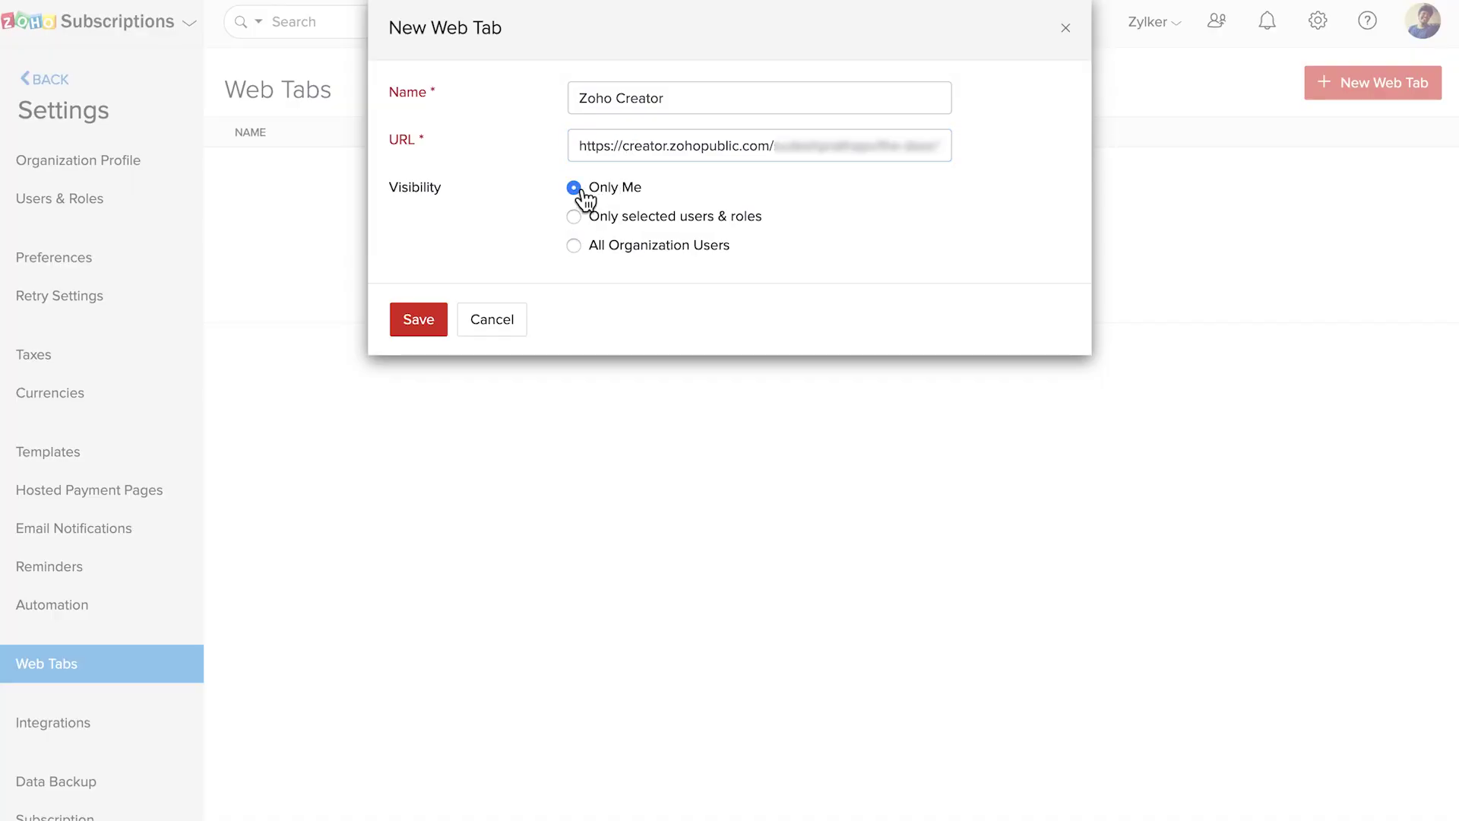
left_click(574, 217)
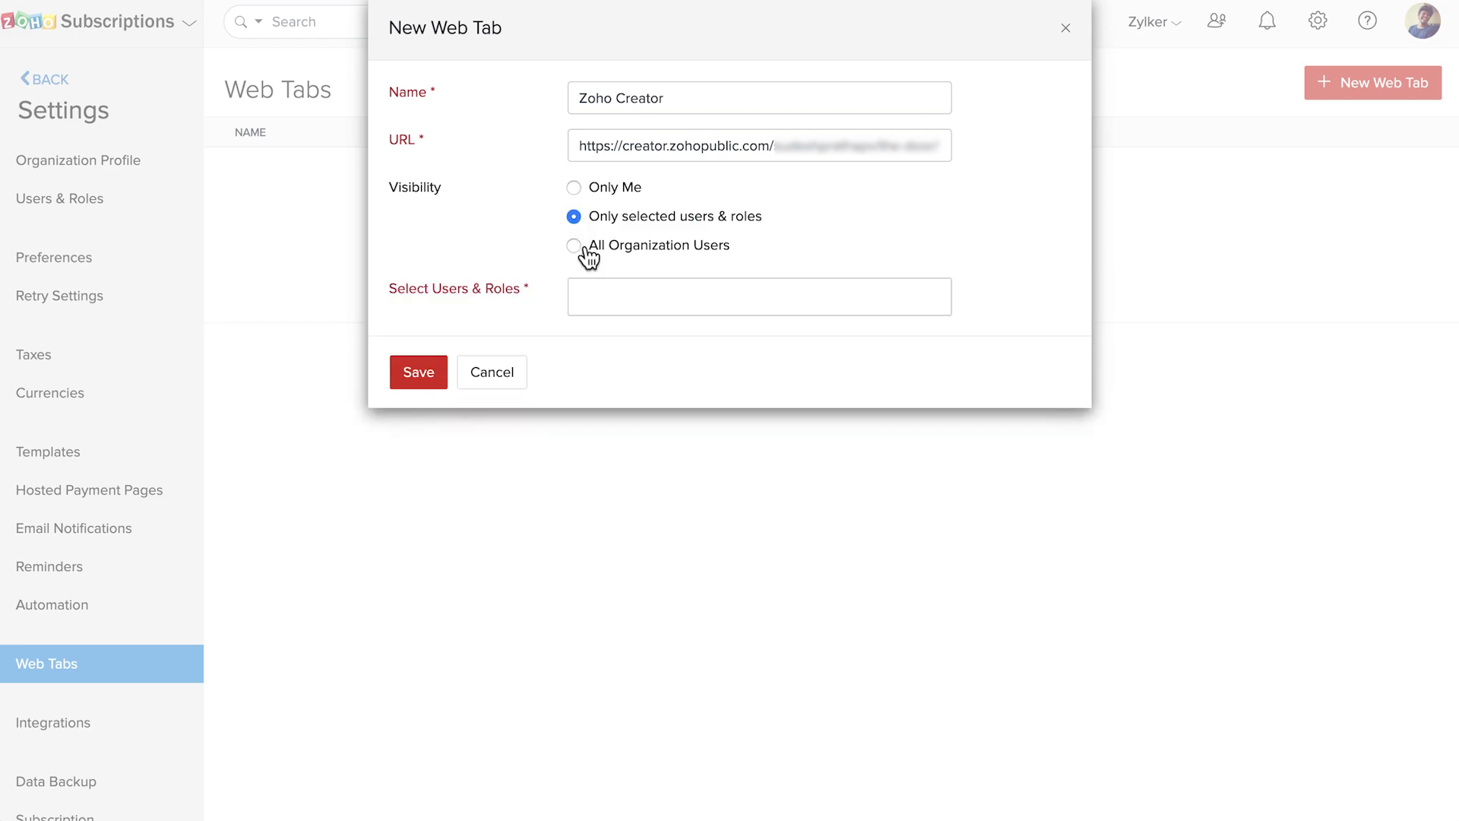
left_click(601, 296)
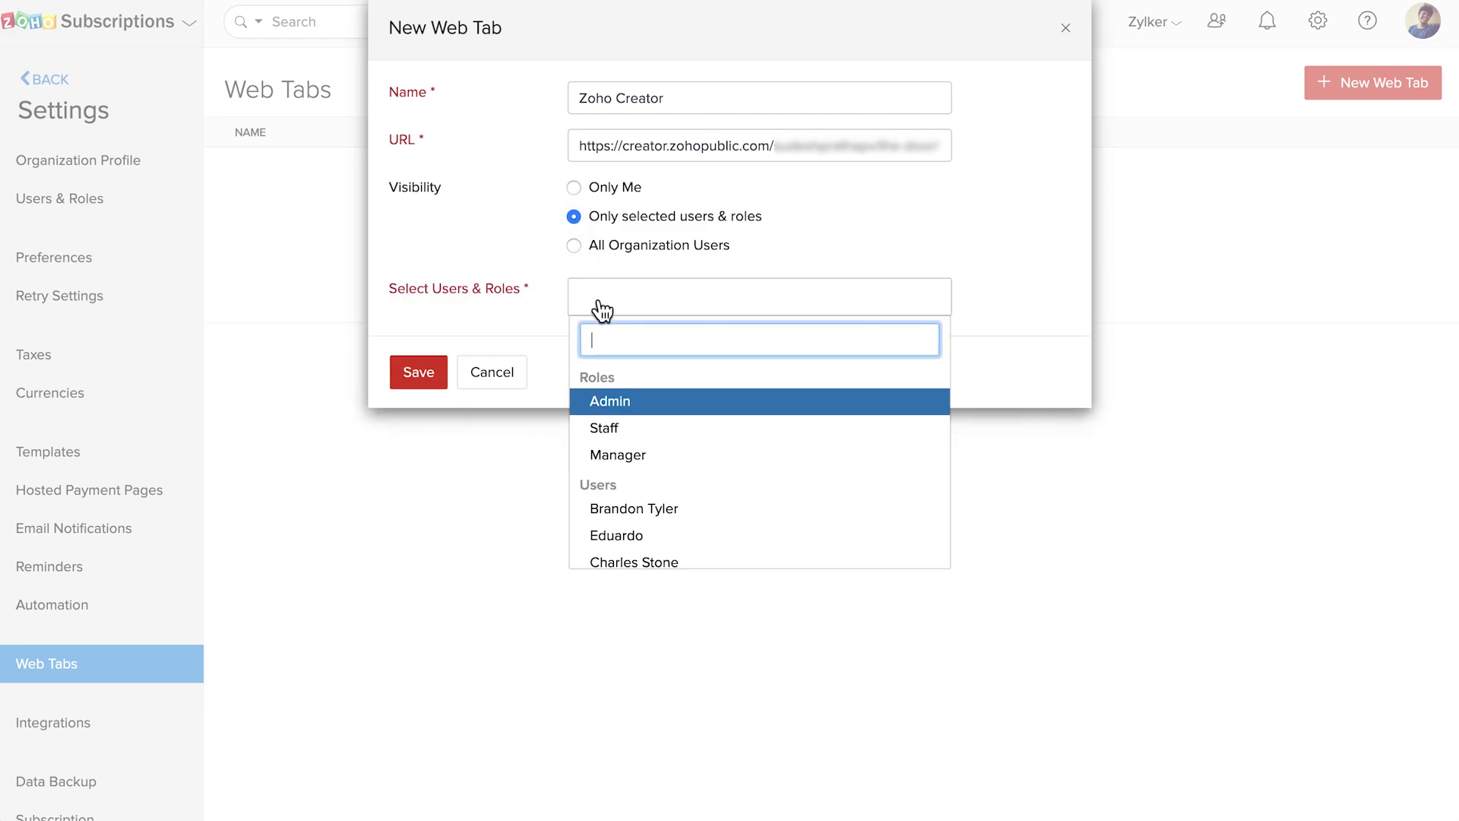
left_click(629, 401)
left_click(700, 310)
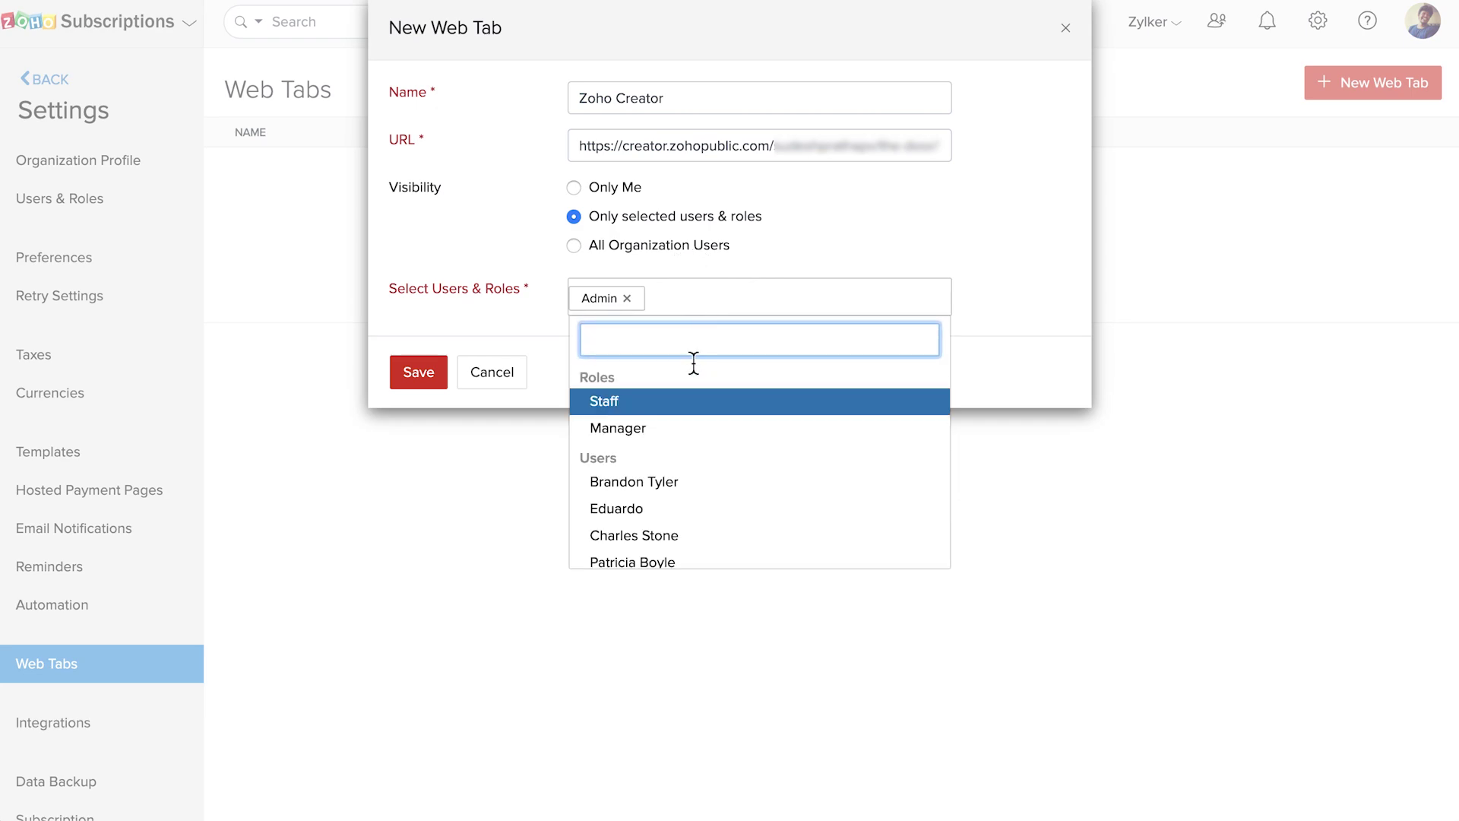
left_click(678, 481)
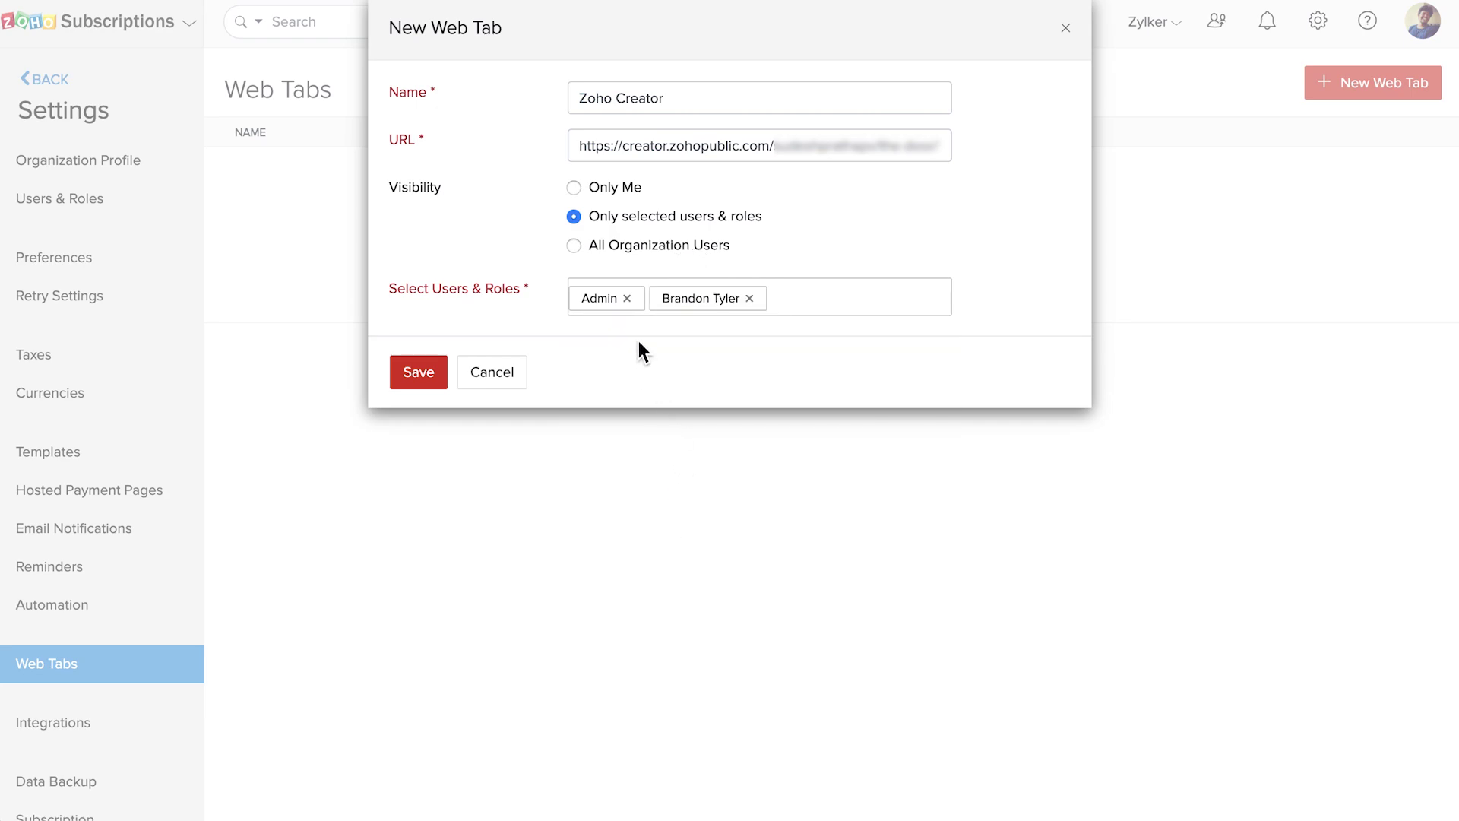
left_click(575, 245)
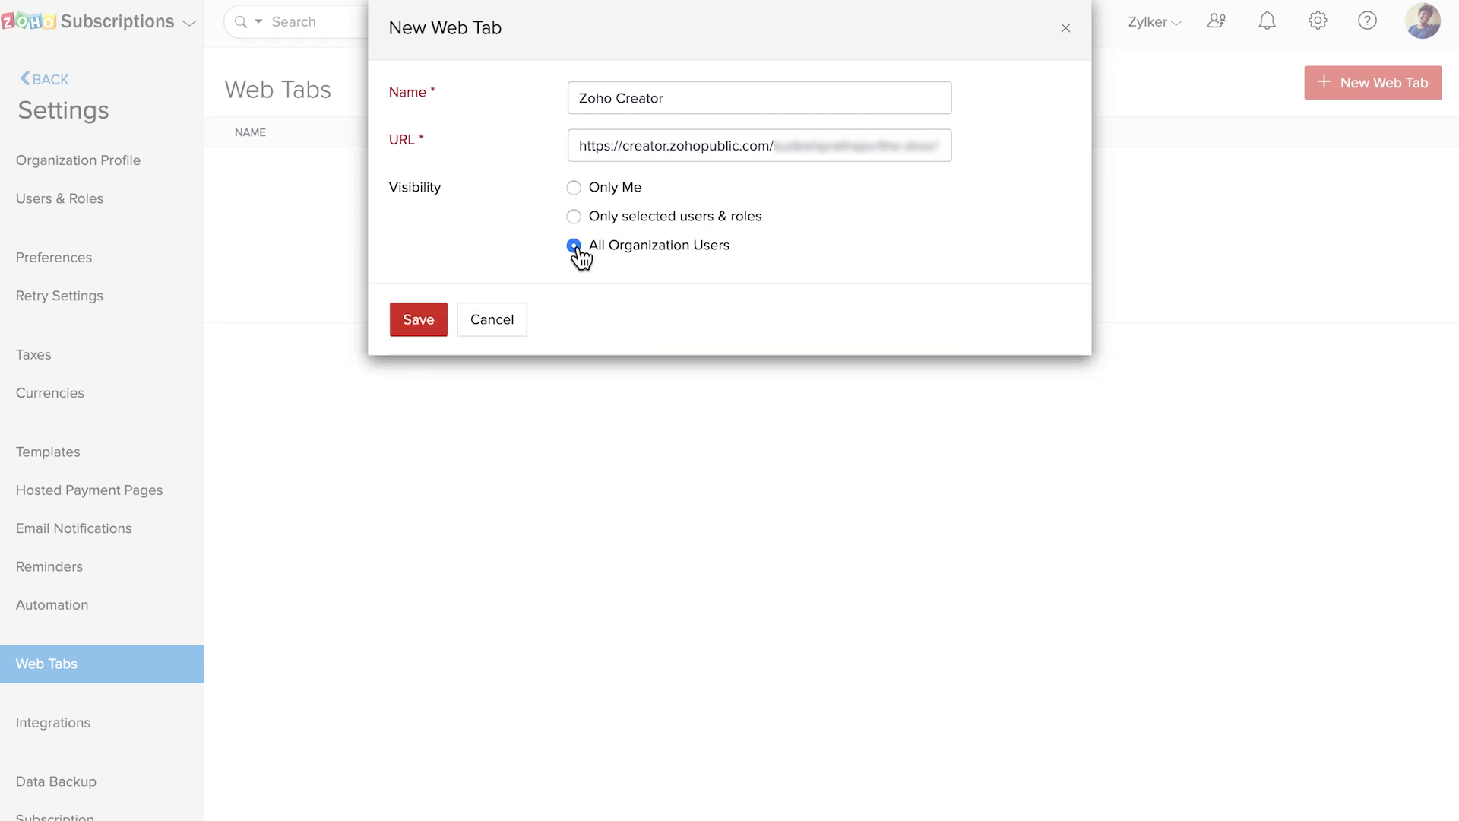
Step: Save the Zoho Creator web tab, then open it from the sidebar's Web Tabs list
left_click(434, 322)
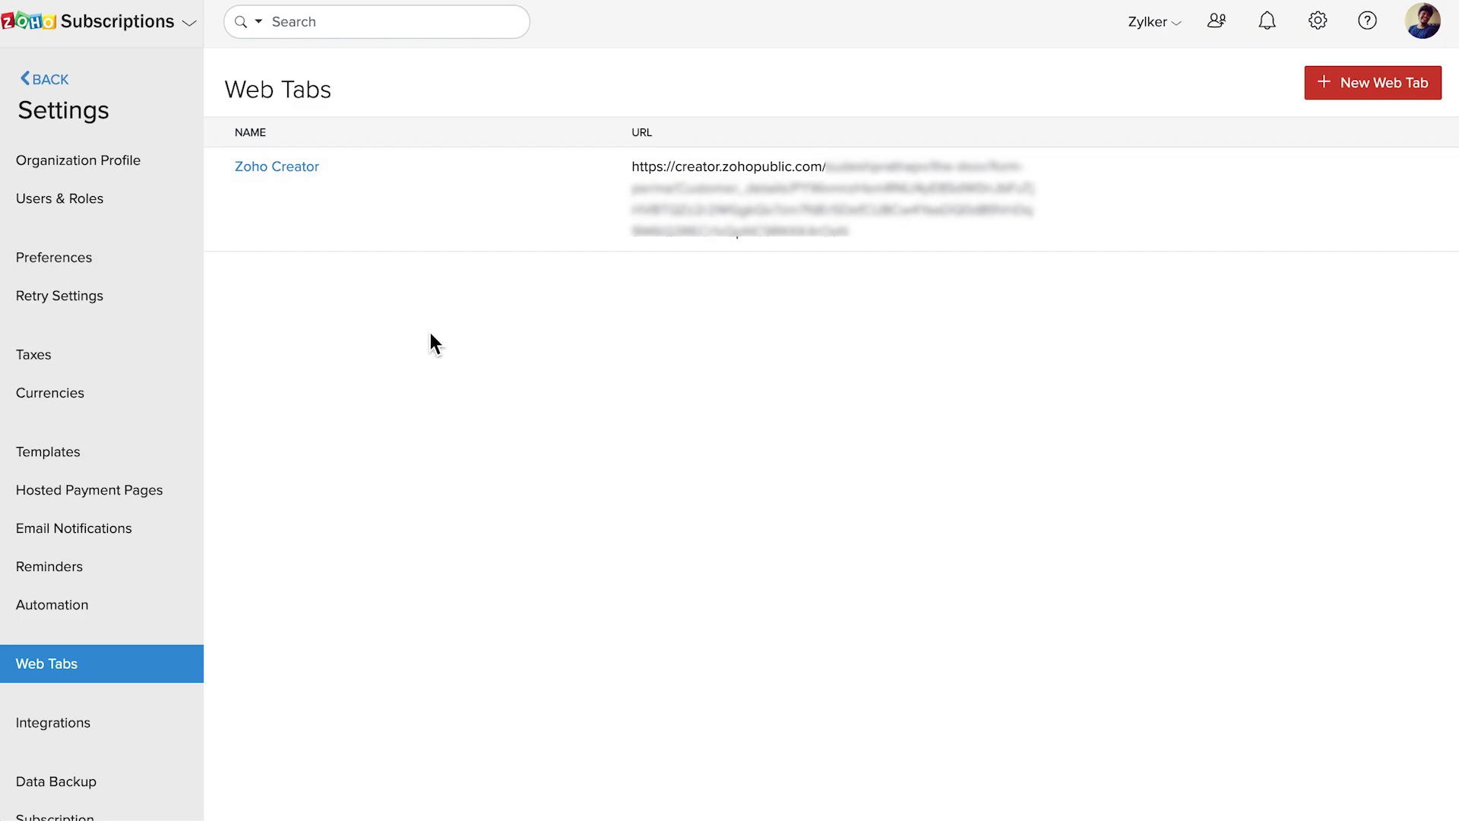
left_click(50, 82)
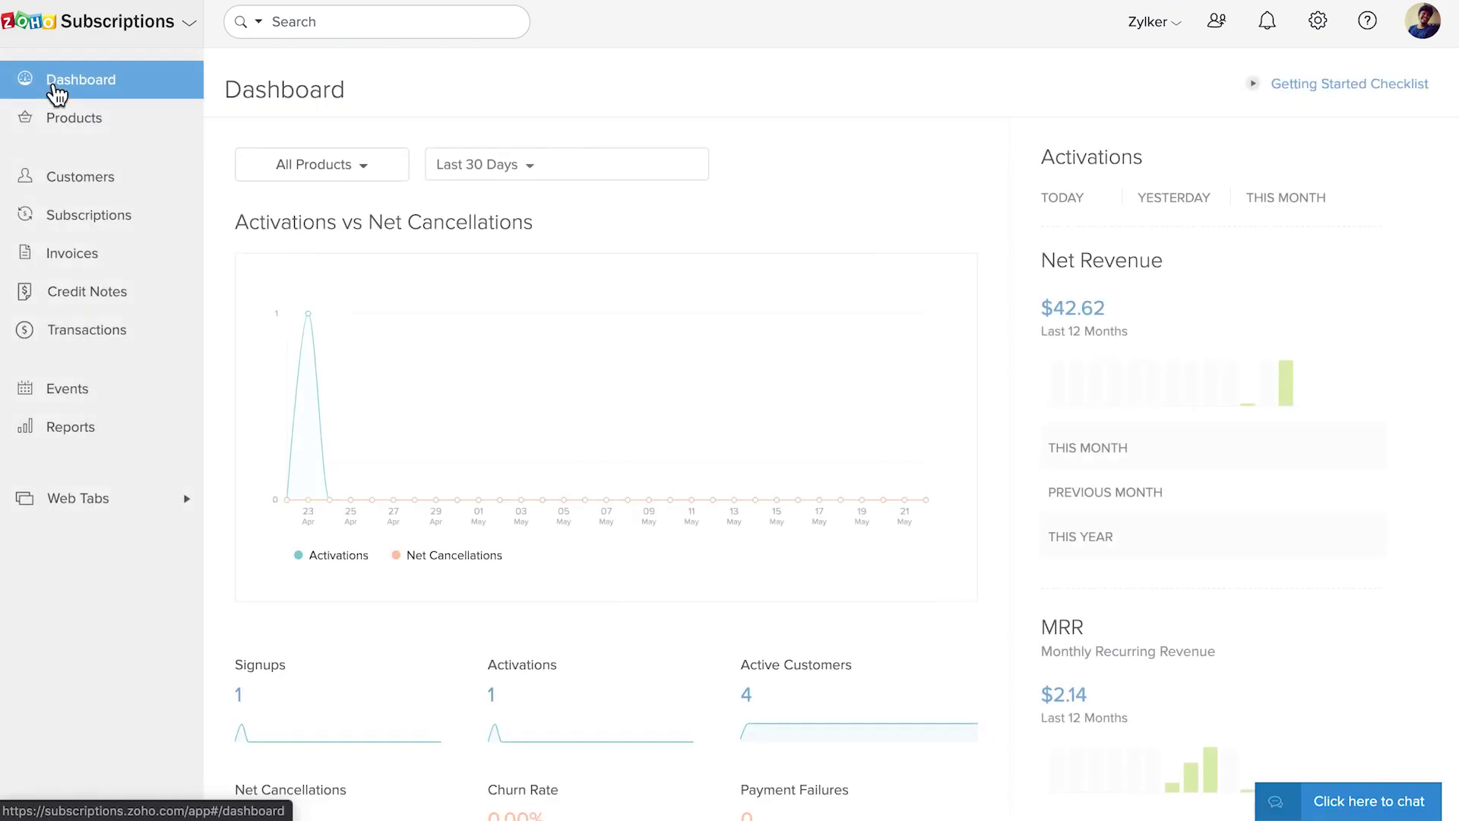
left_click(94, 502)
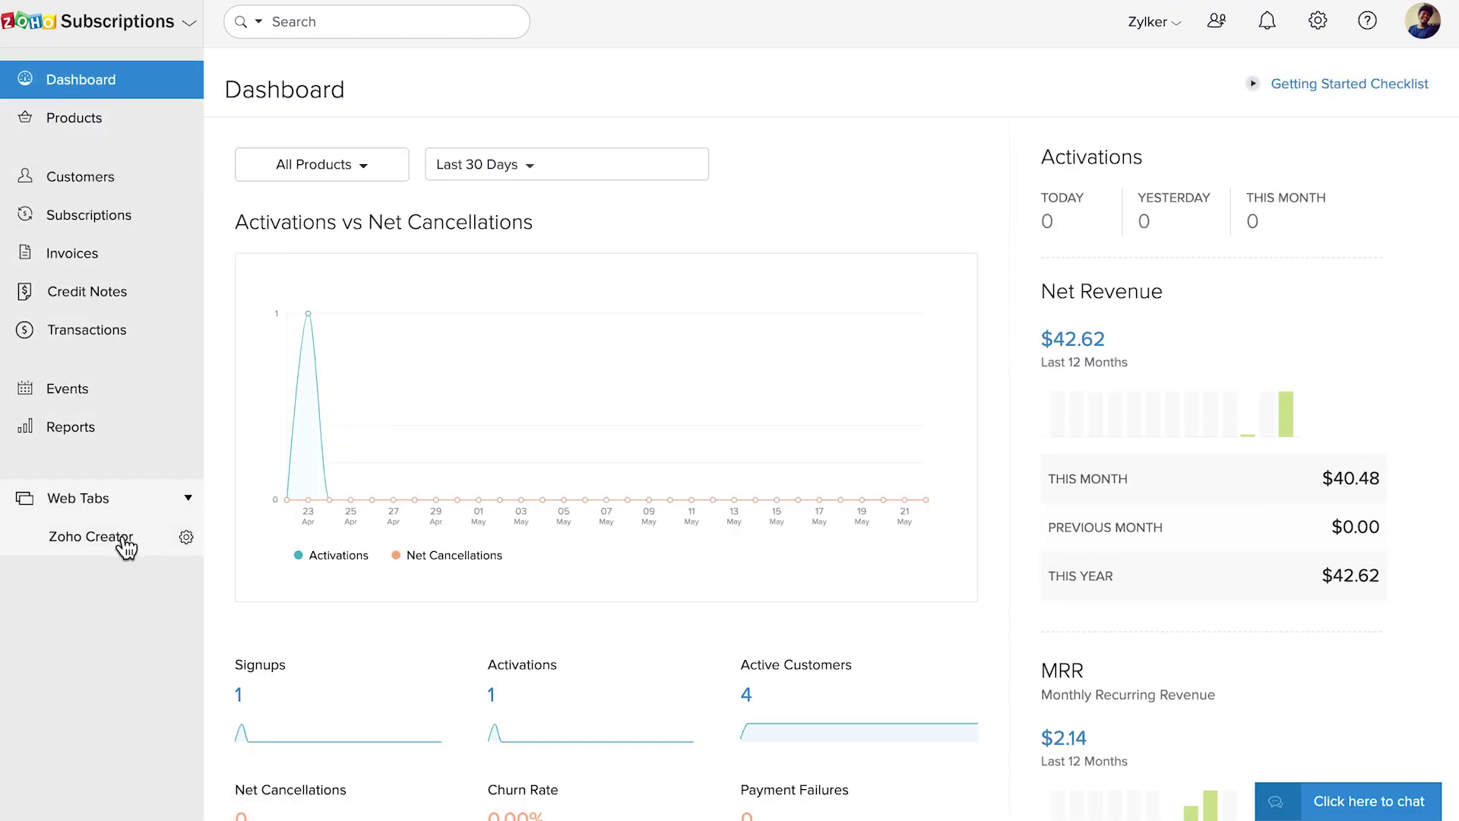
left_click(91, 537)
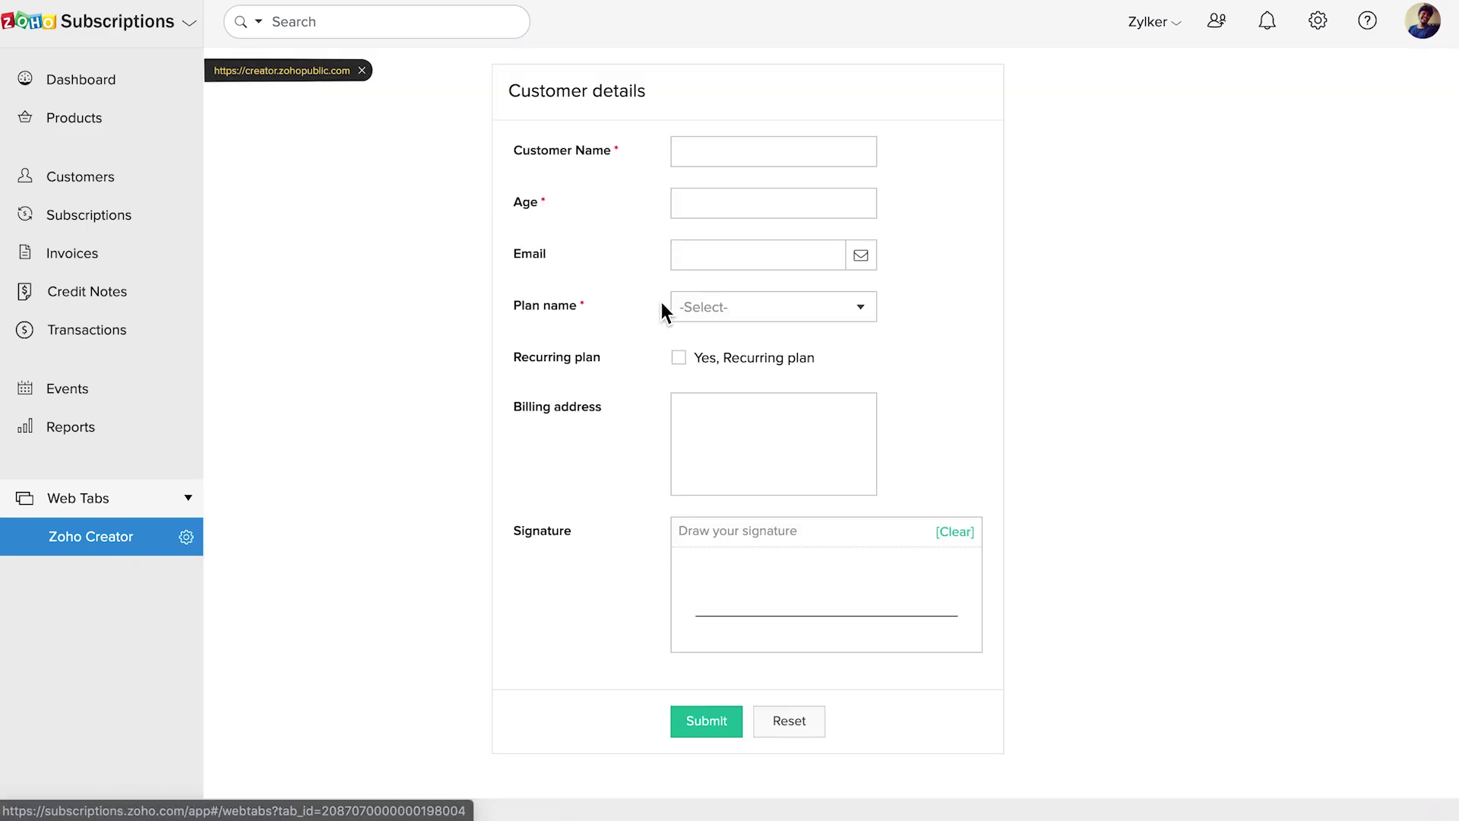
Step: Submit a customer entry for Charles: age 30, email, recurring Standard plan, and a drawn signature
left_click(746, 153)
type("Charles")
left_click(753, 199)
type("30")
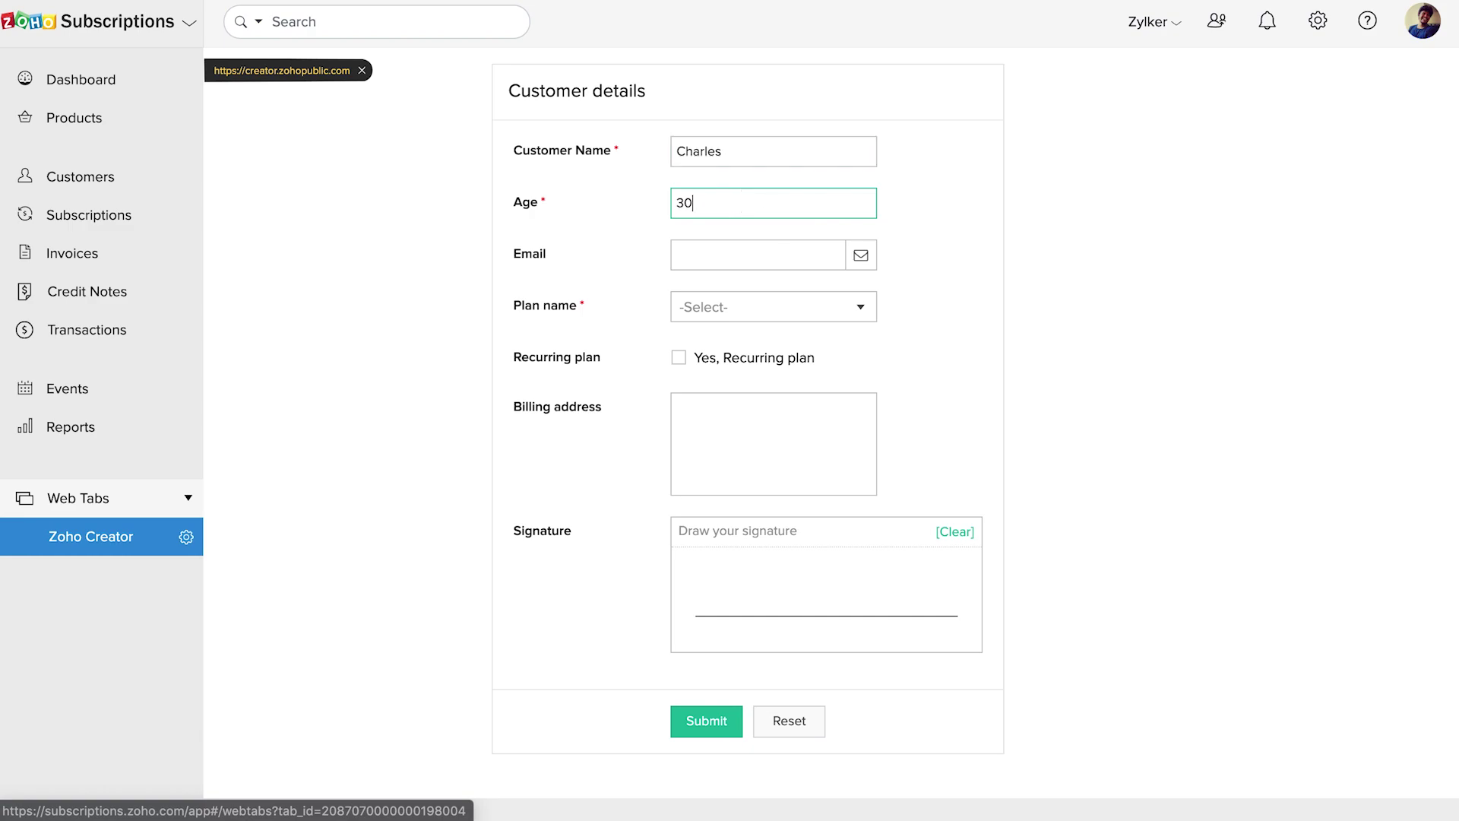
left_click(751, 254)
type("charles@zylker.com")
left_click(756, 308)
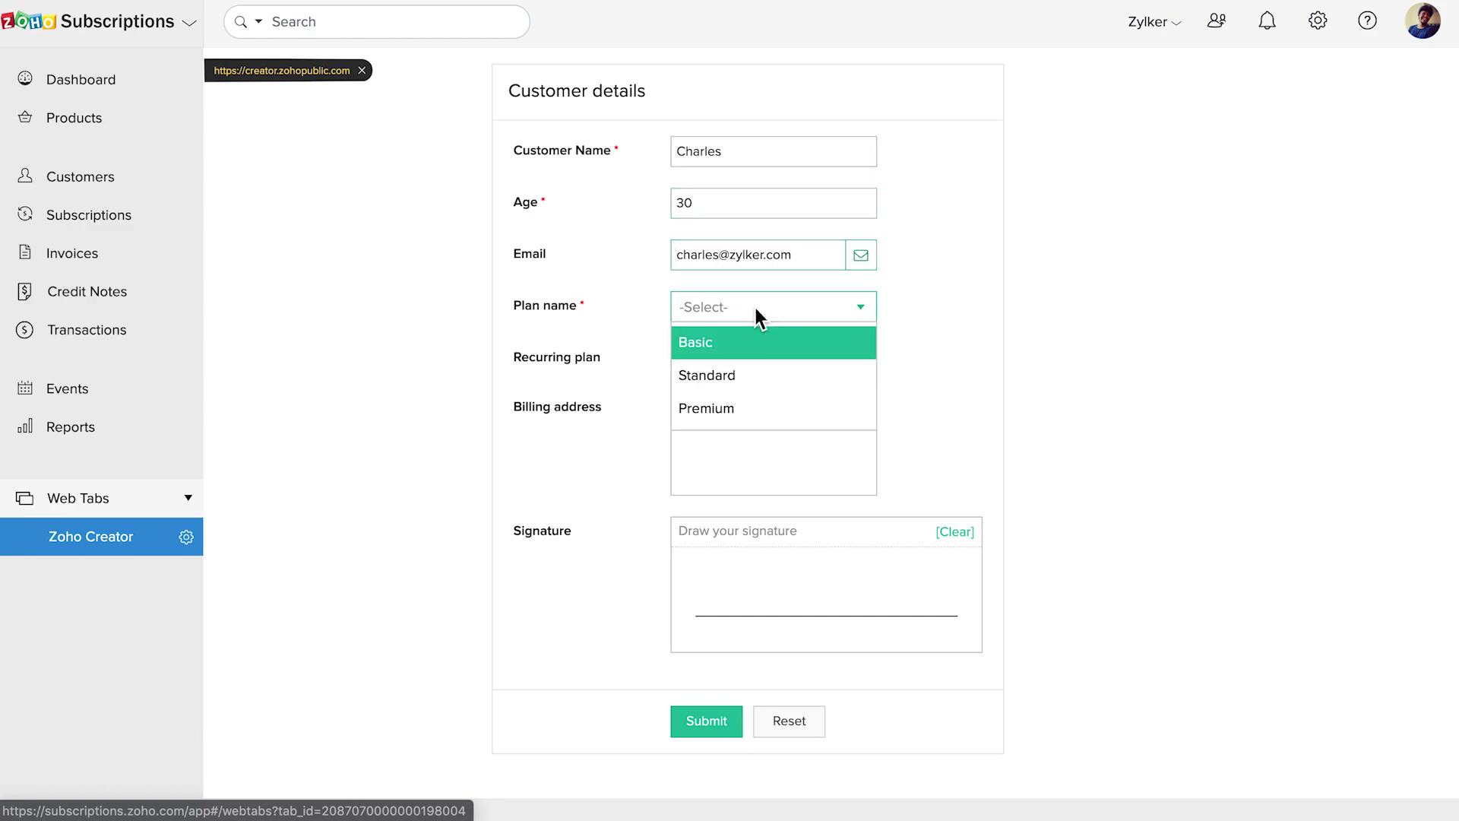
left_click(766, 375)
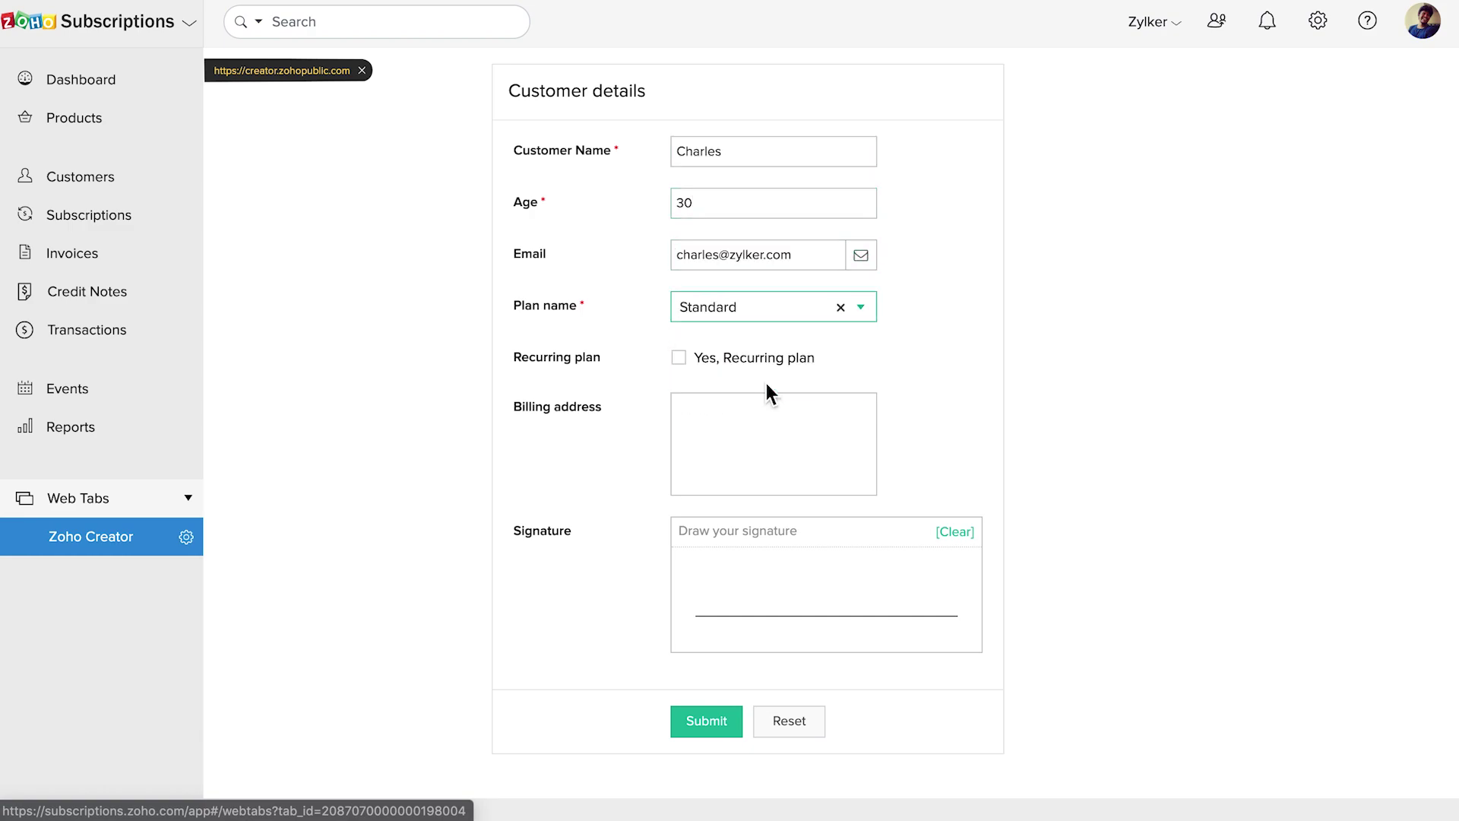
left_click(679, 357)
left_click(712, 422)
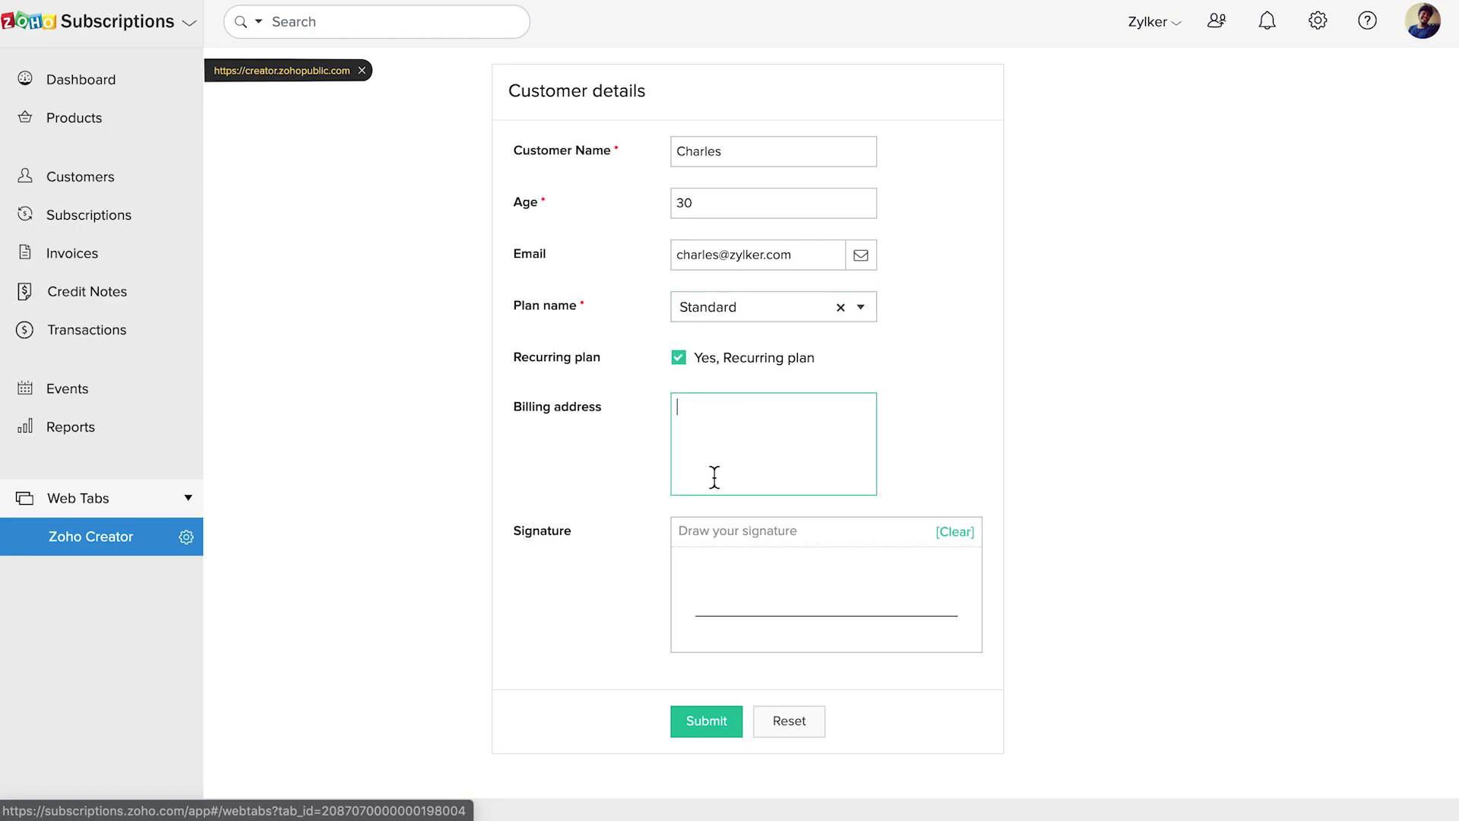
left_click(728, 581)
left_click_drag(730, 570, 840, 579)
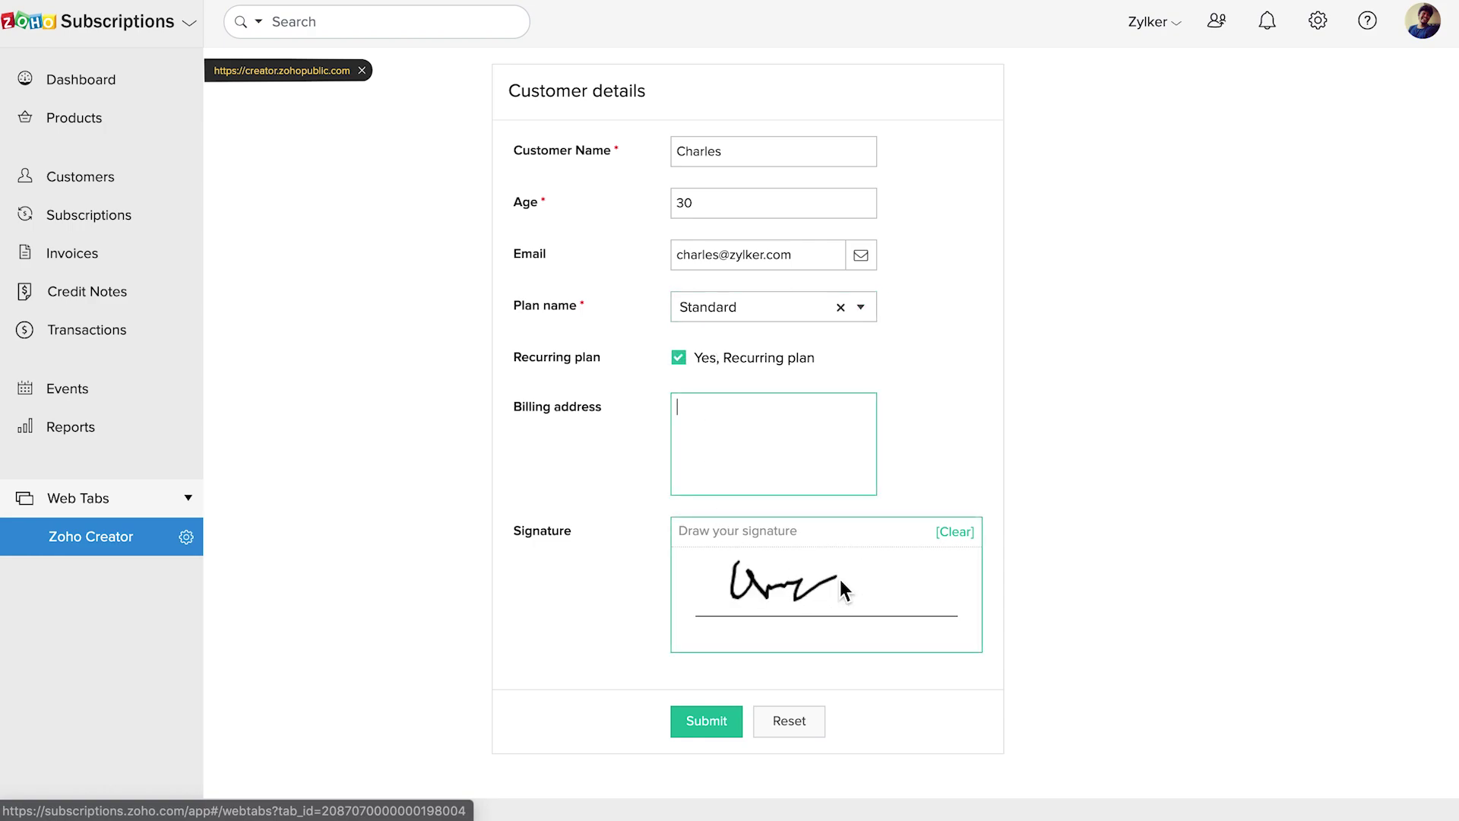
left_click(707, 721)
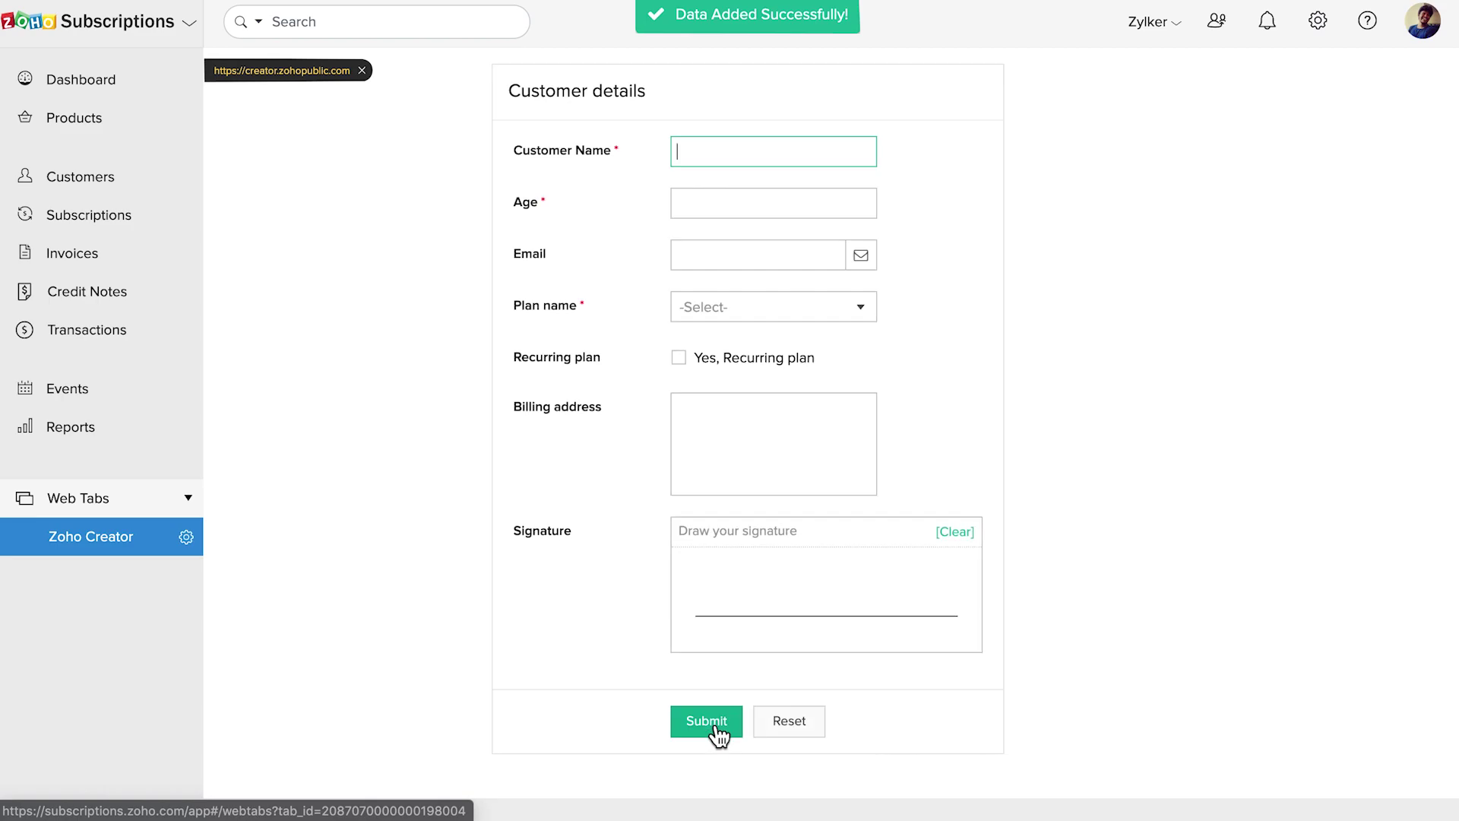